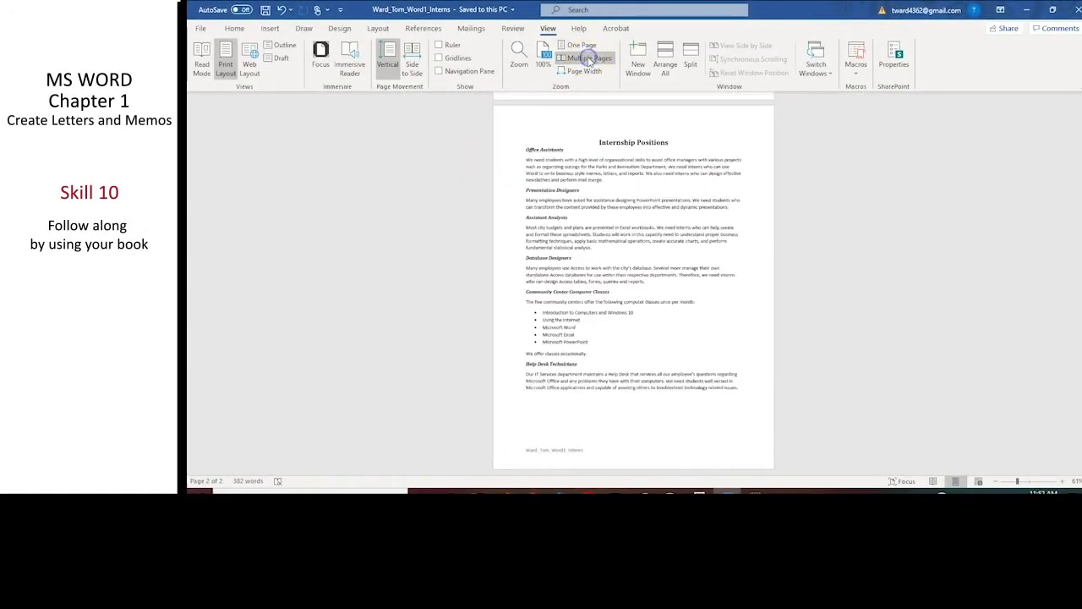
Step: Open the Publish as PDF or XPS dialog for the letter from File > Export
click(589, 59)
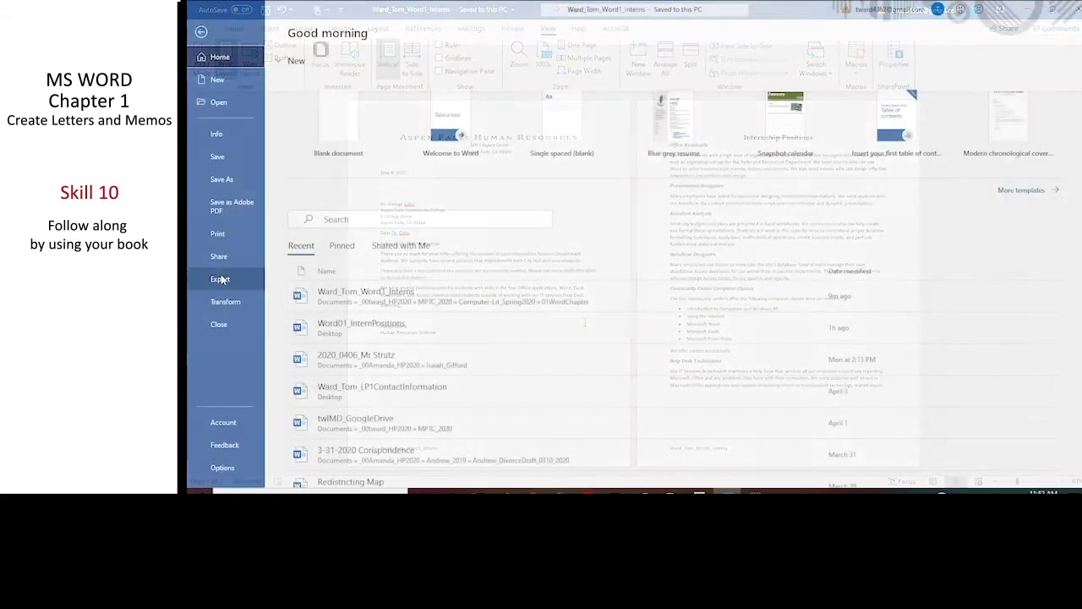
click(220, 279)
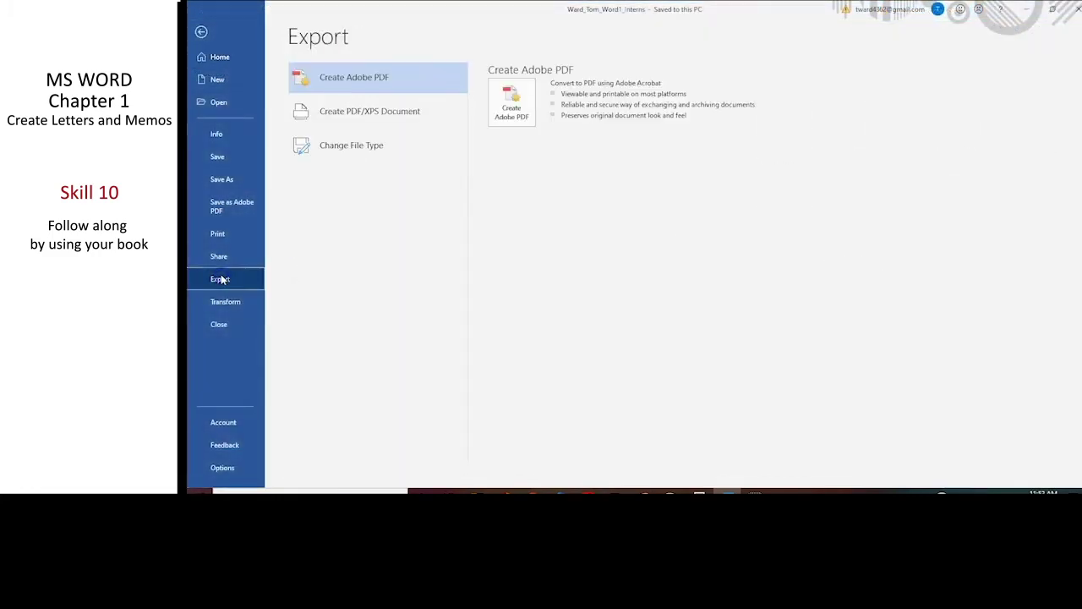
click(369, 111)
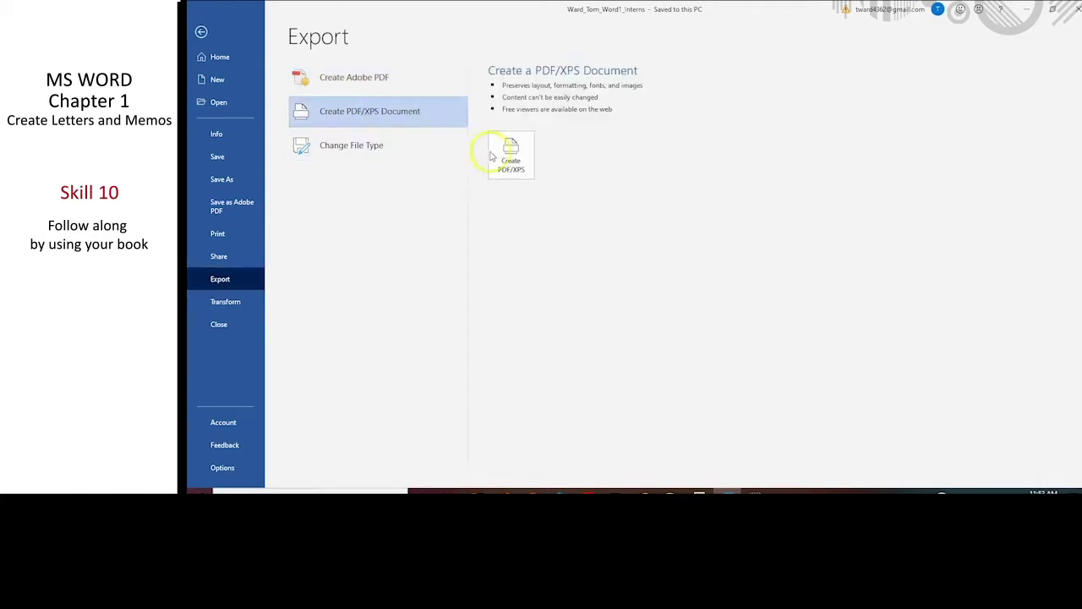
click(515, 152)
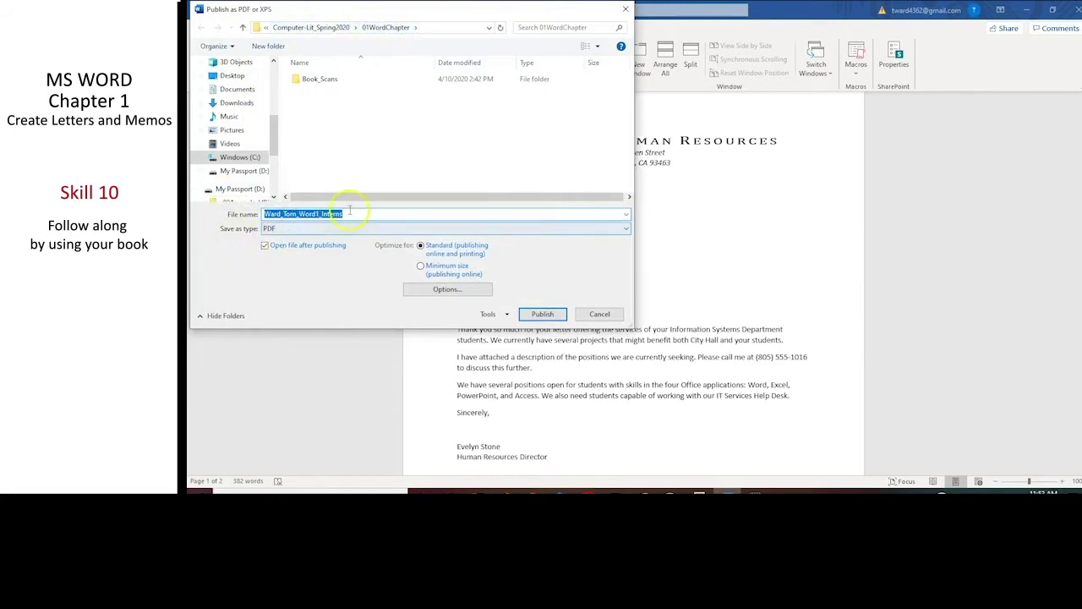
Step: Dismiss the PDF publish dialog and turn off the Show/Hide ¶ formatting marks
key(Return)
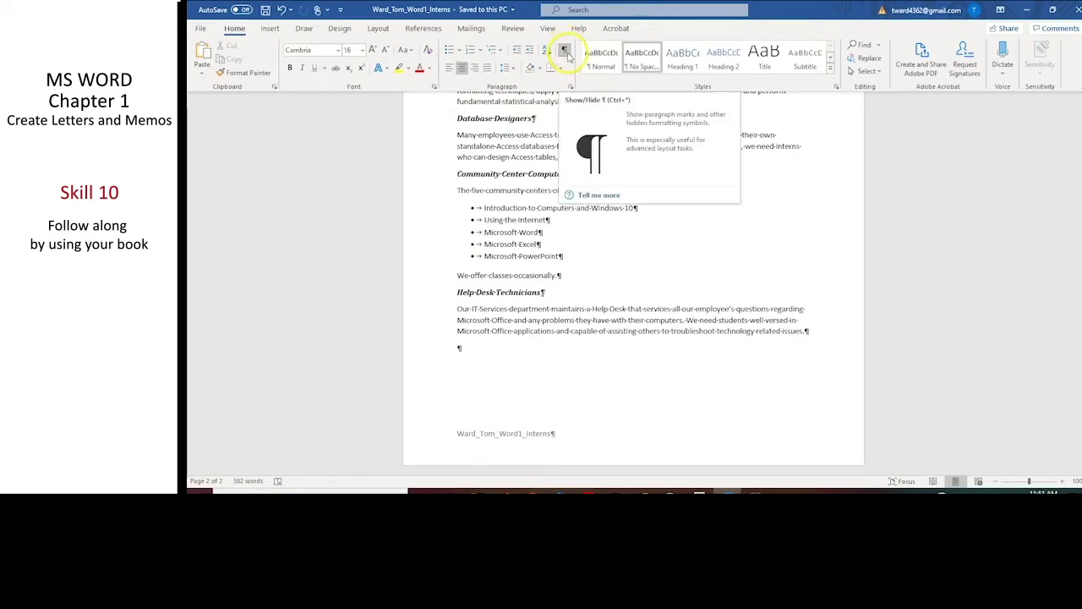
click(565, 52)
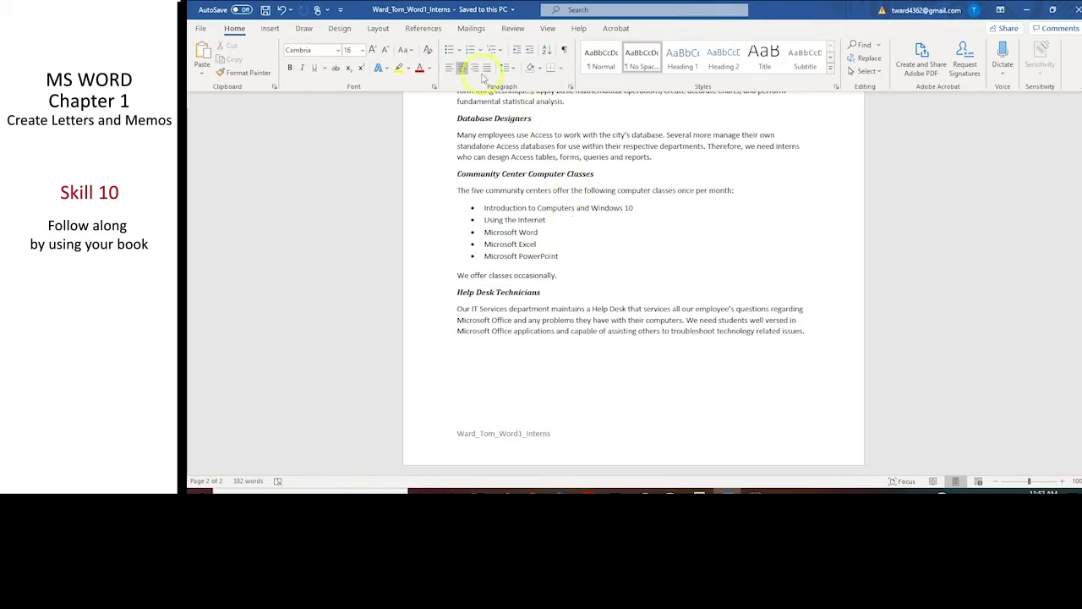
Step: Preview both letter pages in Multiple Pages view, then return to 100% zoom
click(549, 29)
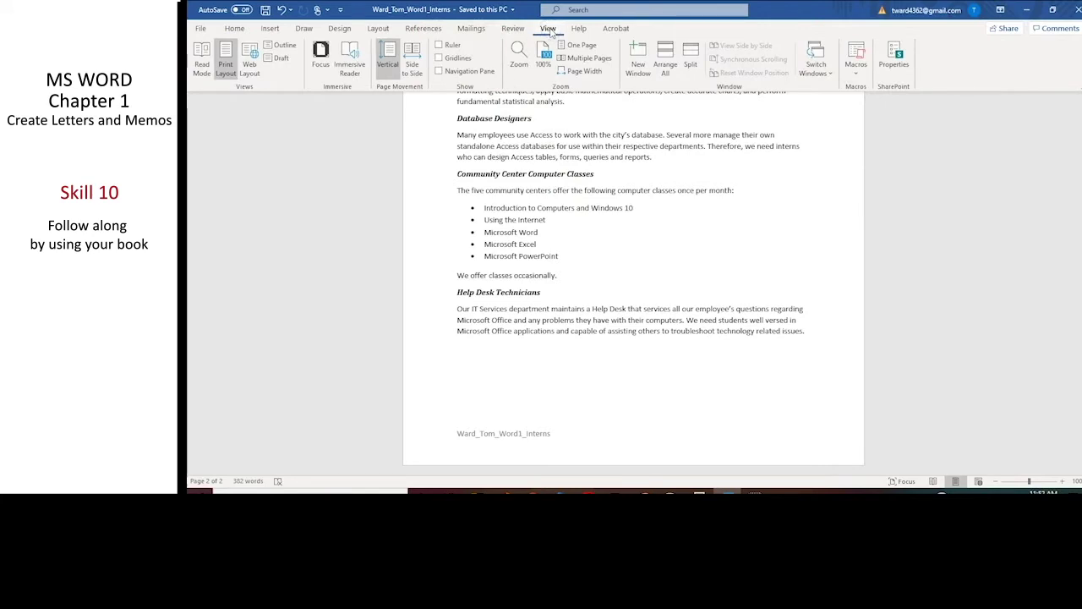
click(588, 58)
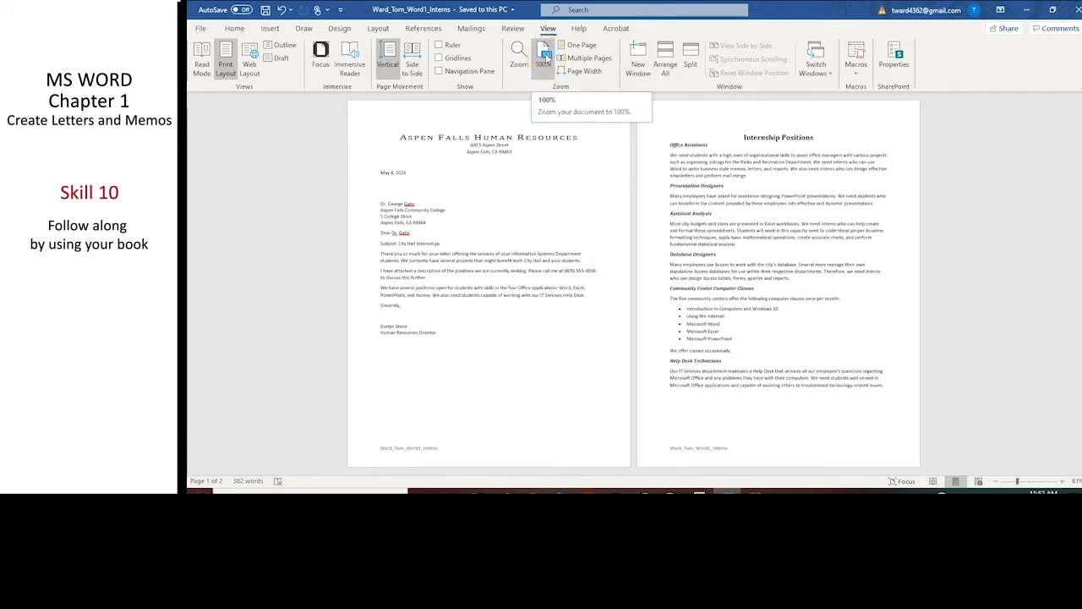
click(546, 55)
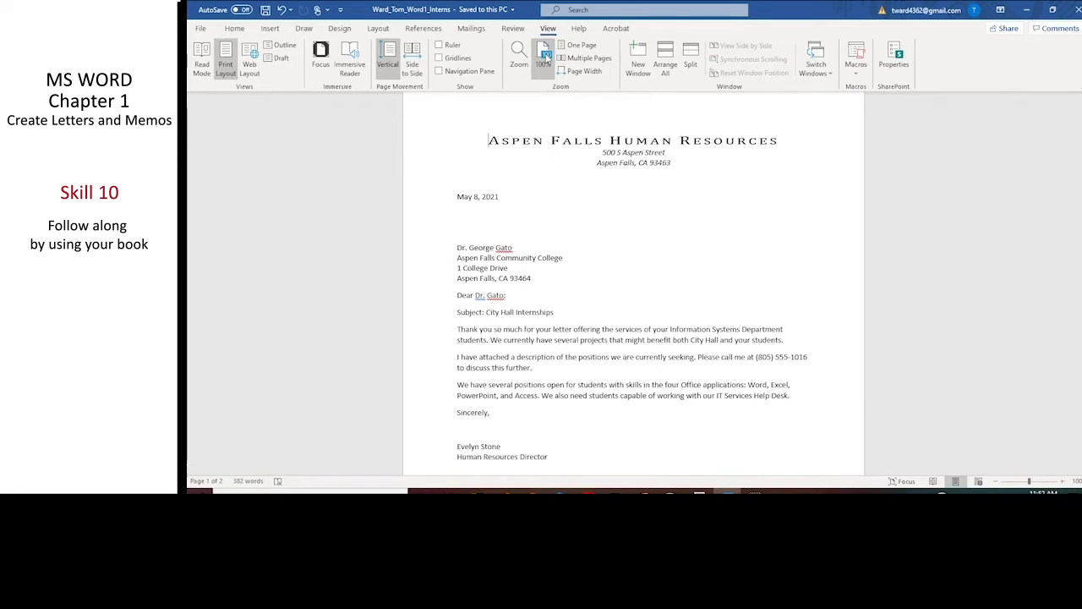
click(201, 28)
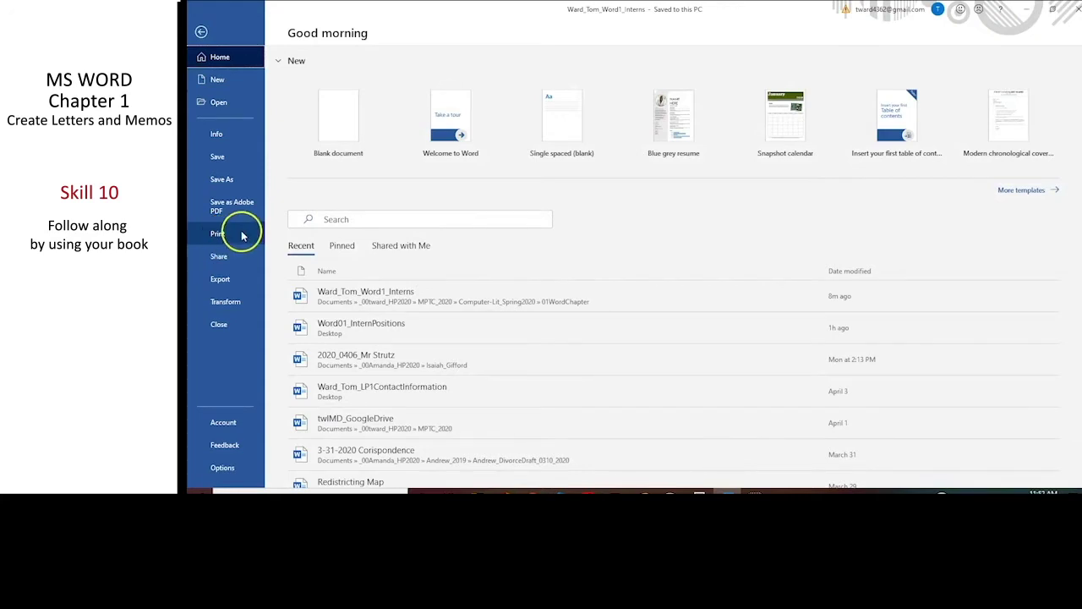
click(222, 235)
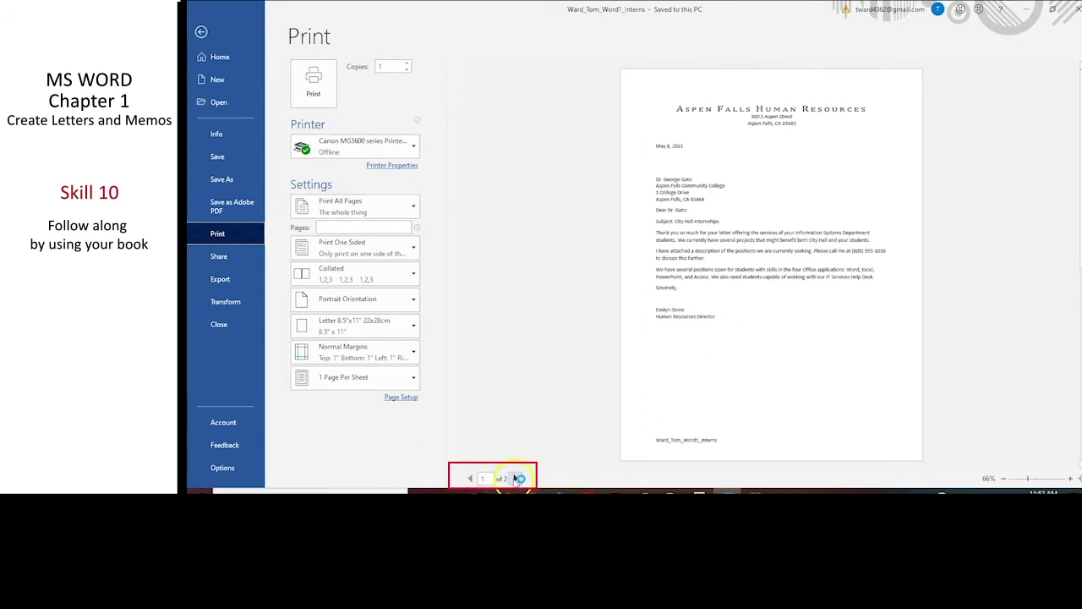
click(515, 479)
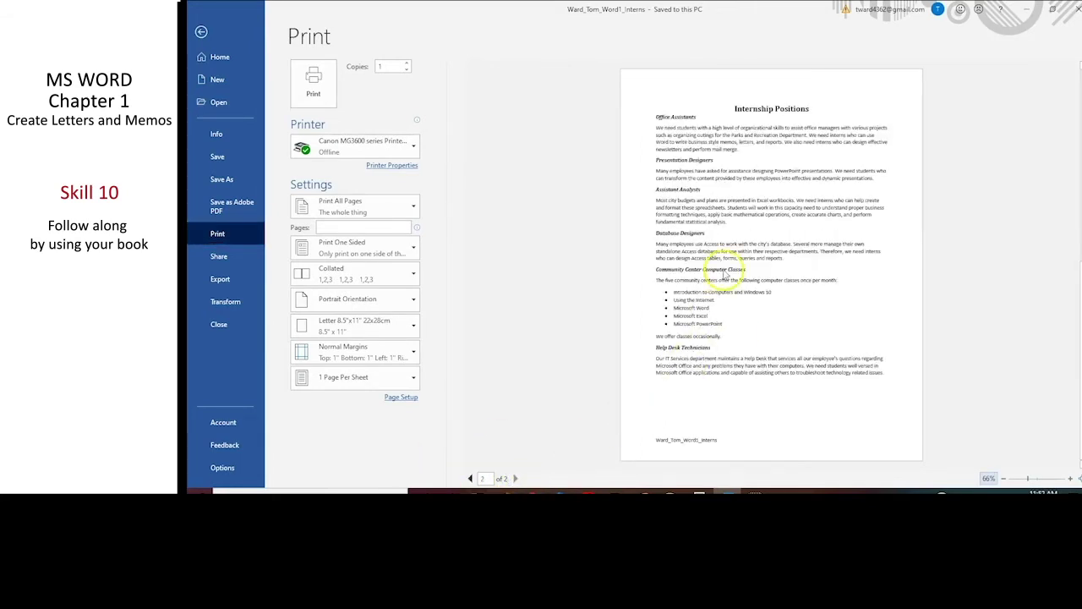
click(470, 478)
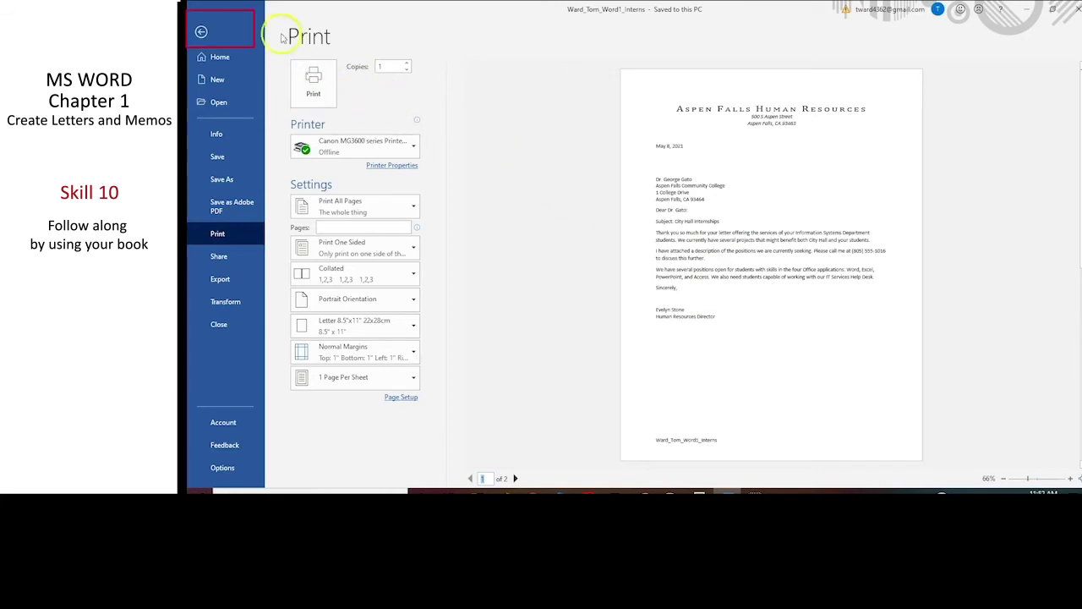
click(200, 34)
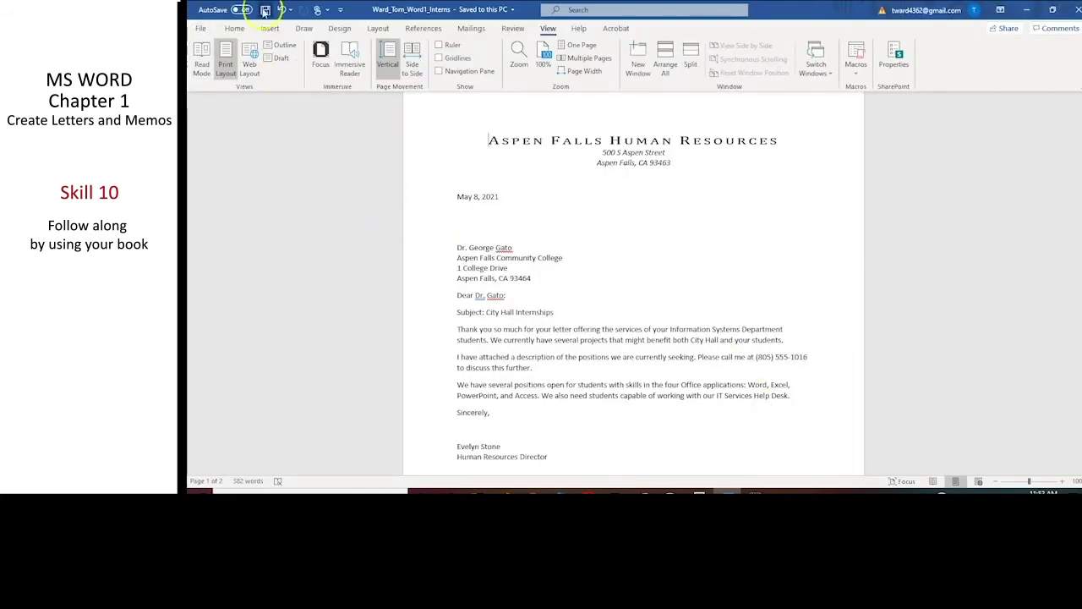
click(267, 10)
click(267, 10)
click(200, 30)
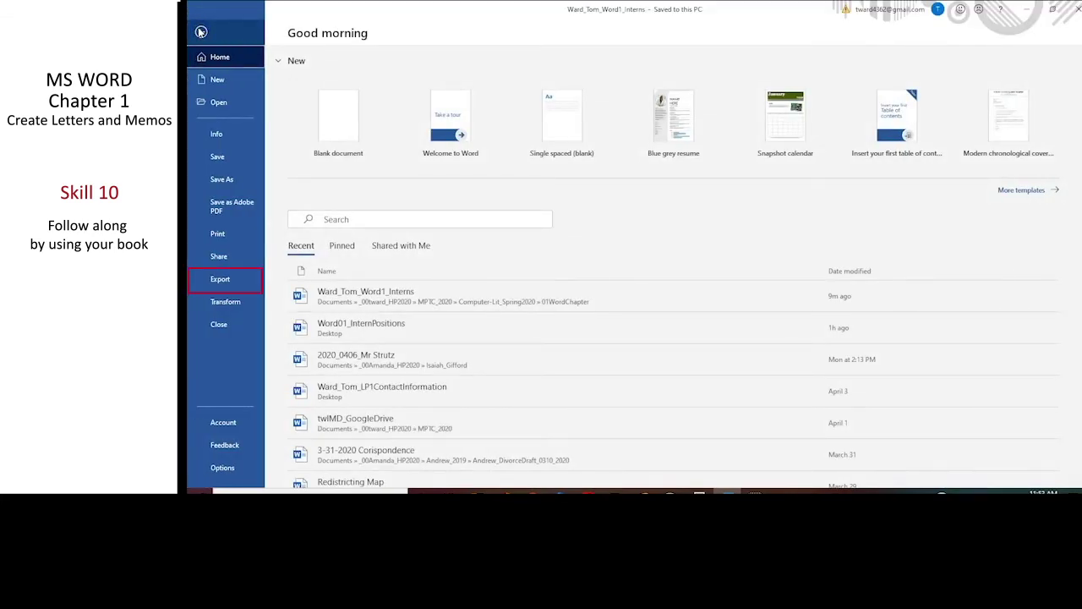
click(220, 279)
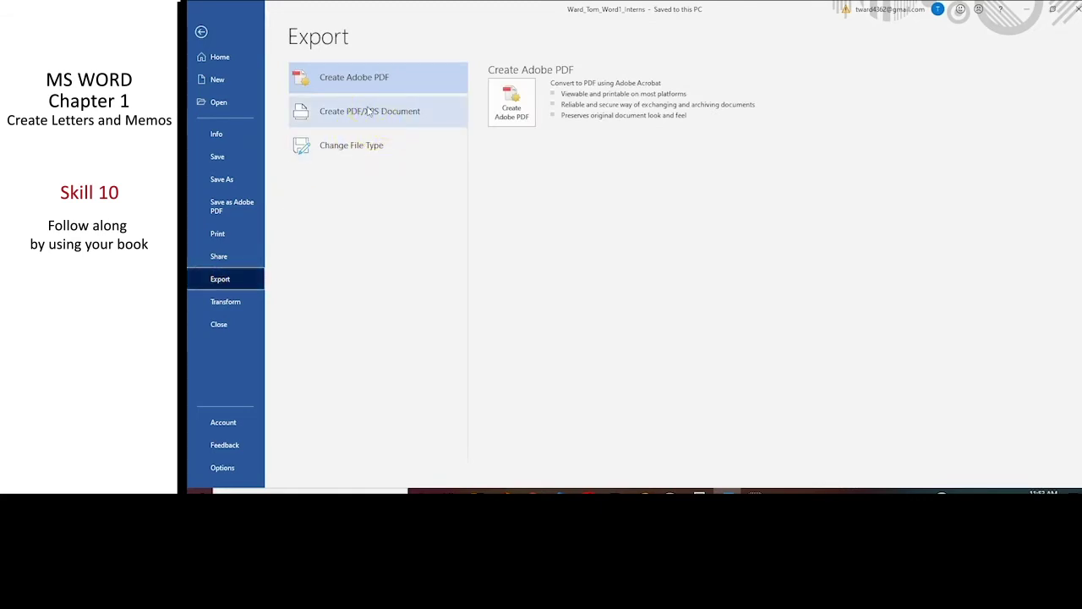
click(369, 110)
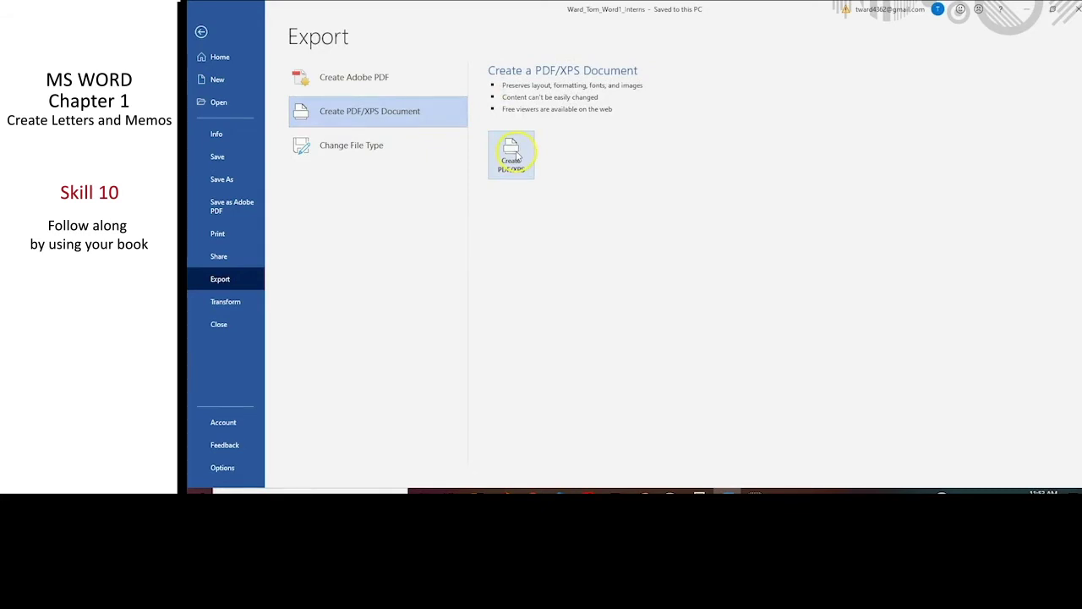
click(517, 156)
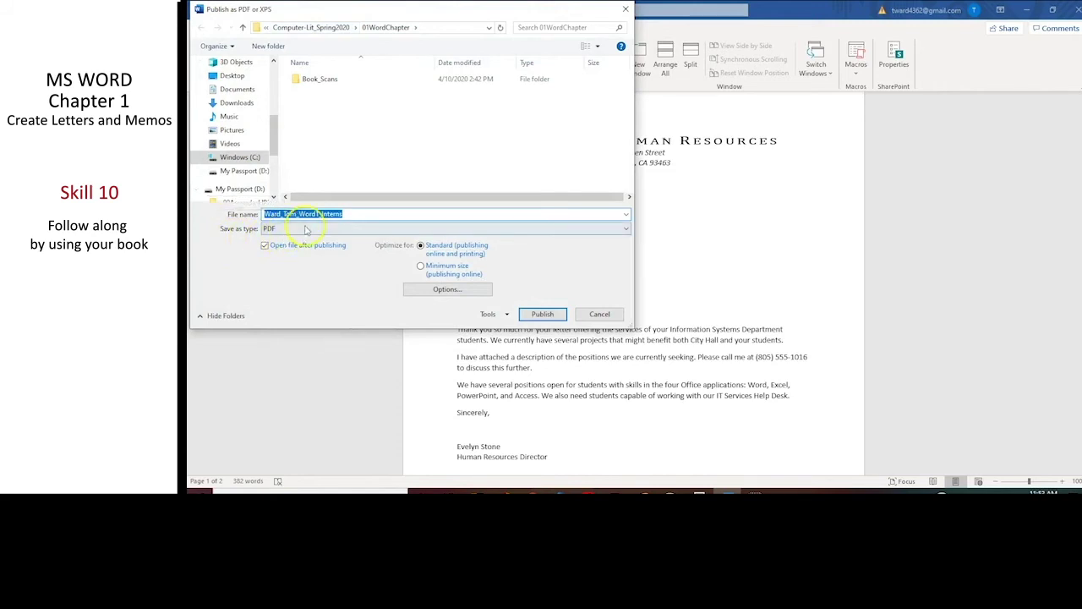
text(1)
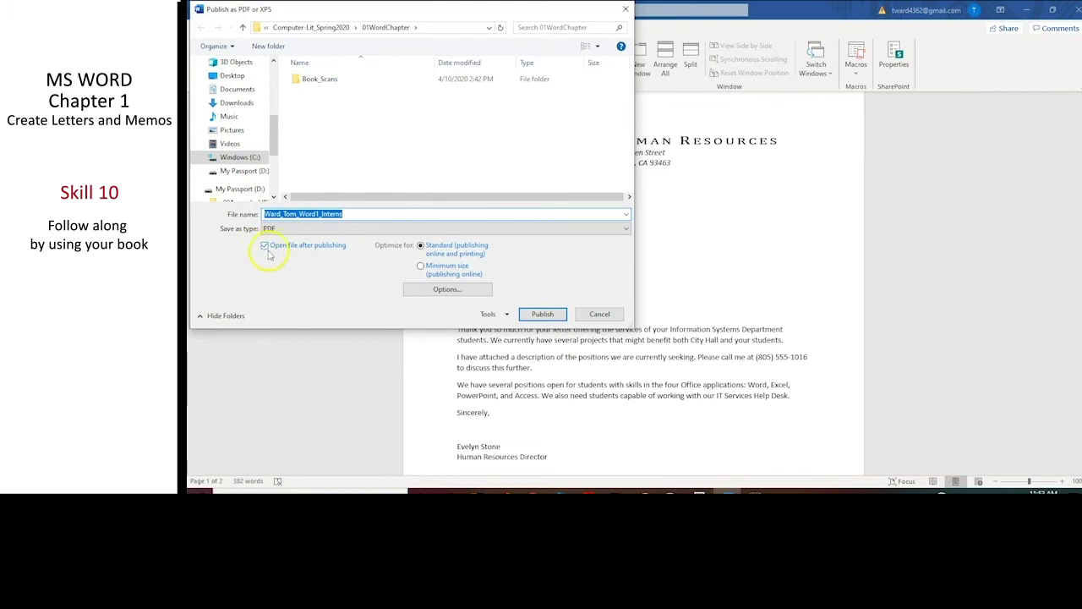
Step: Publish the PDF, review both pages via Acrobat thumbnails, then close Acrobat and save the letter
click(542, 314)
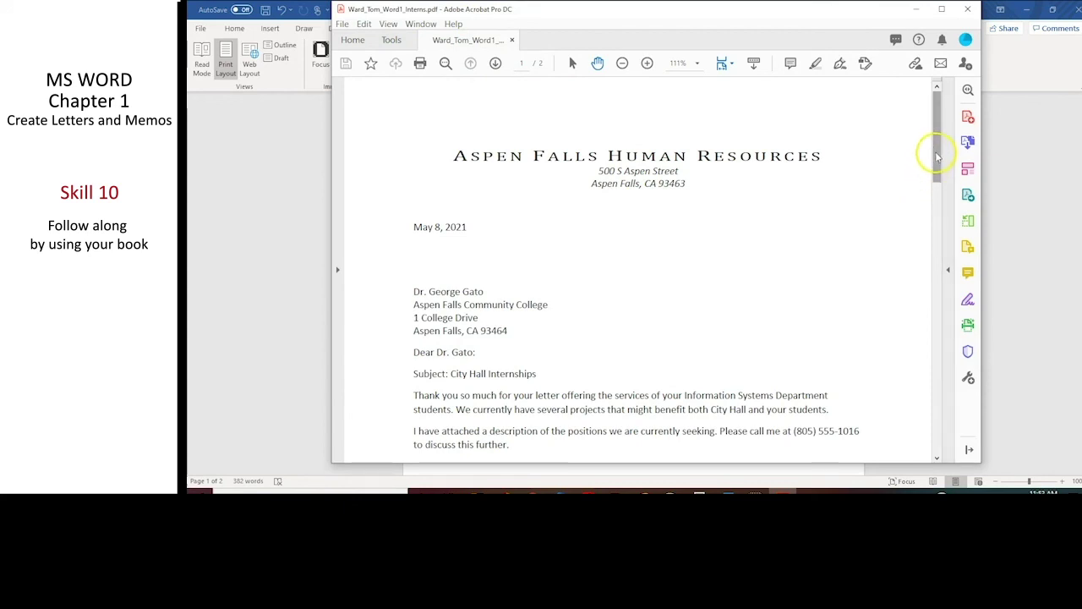
click(338, 270)
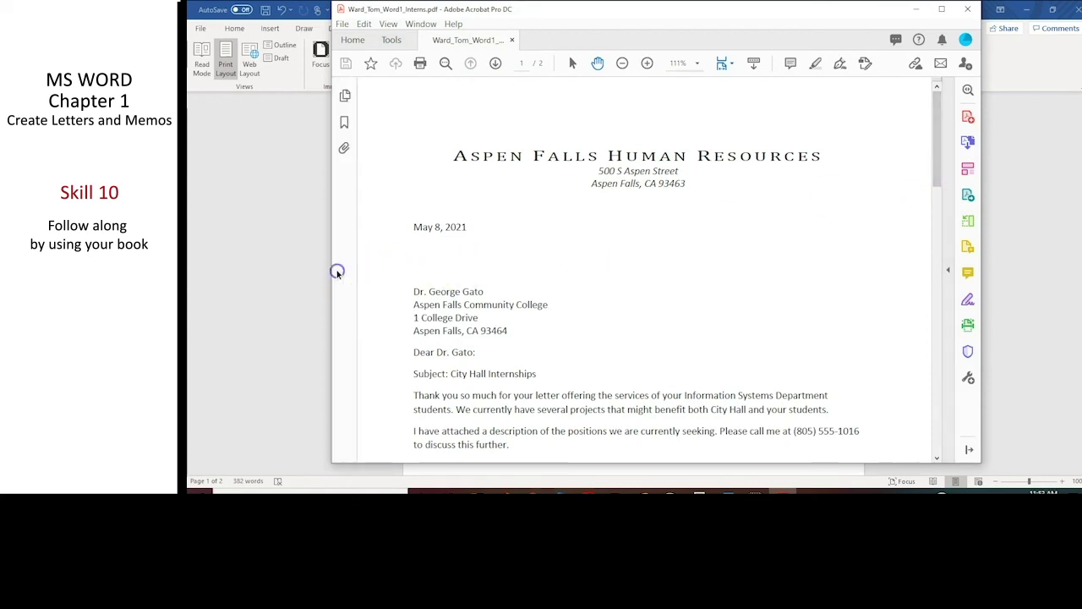
click(344, 95)
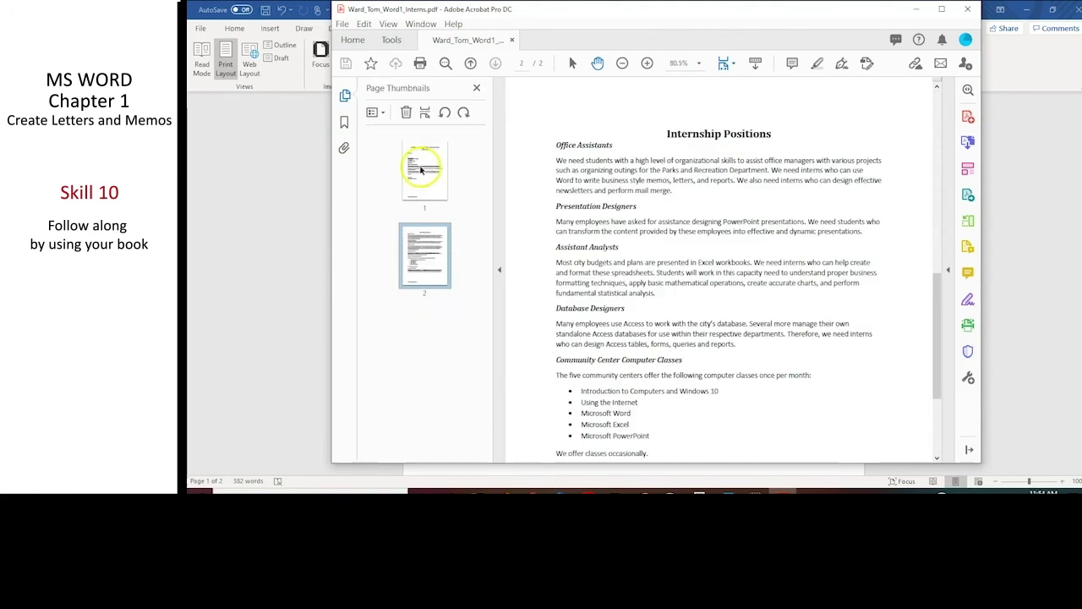
click(420, 165)
click(419, 260)
click(970, 10)
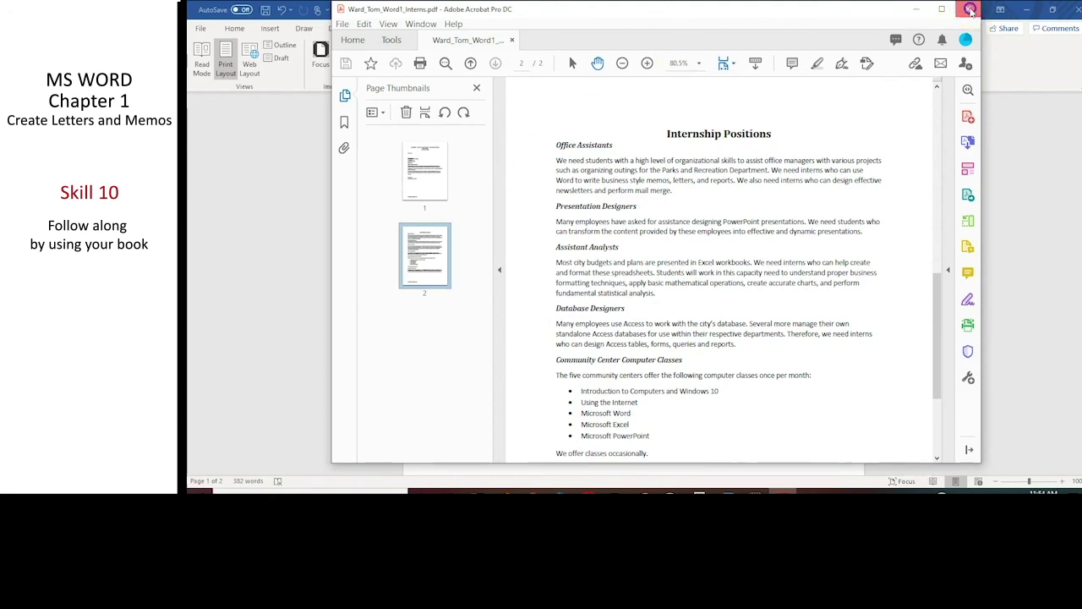
click(265, 10)
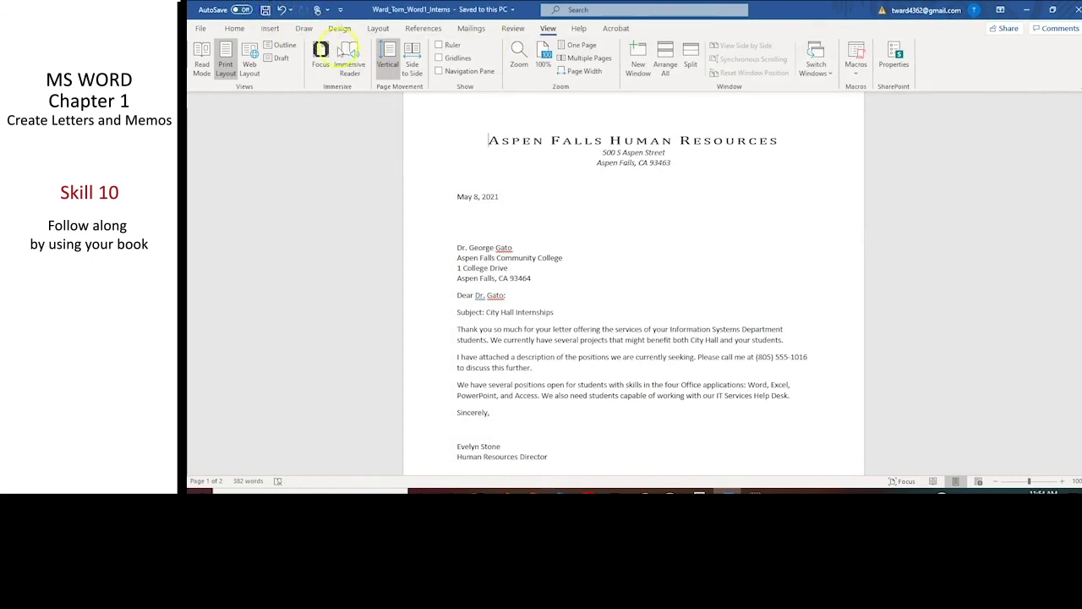